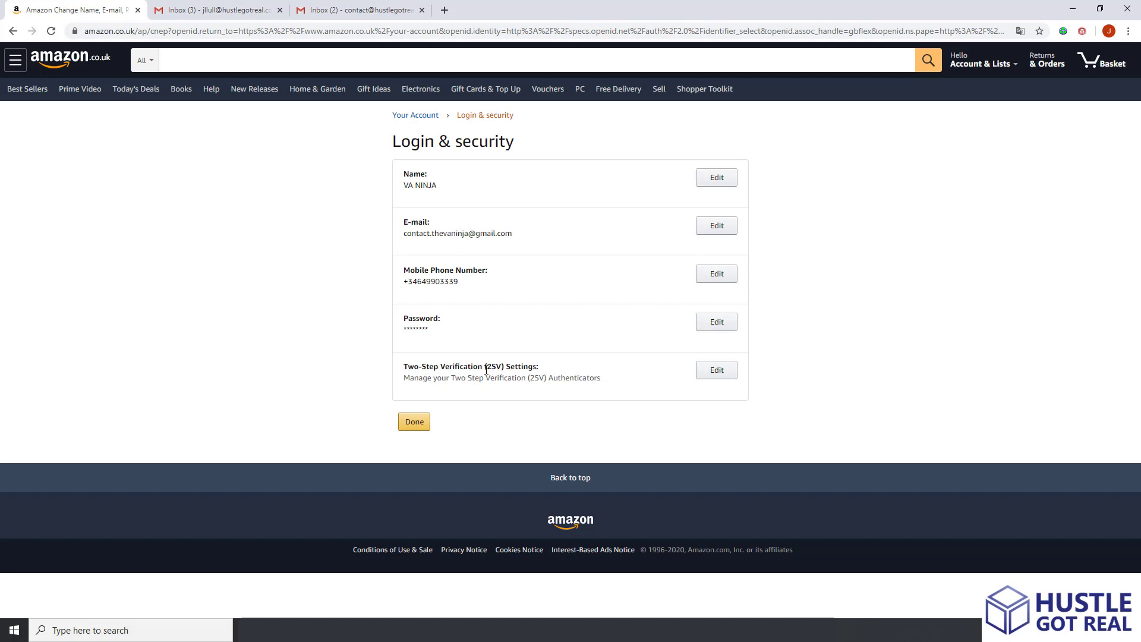
Step: Edit the Two-Step Verification (2SV) Settings from the Login & security page
{"action": "left_click", "coordinate": [716, 371]}
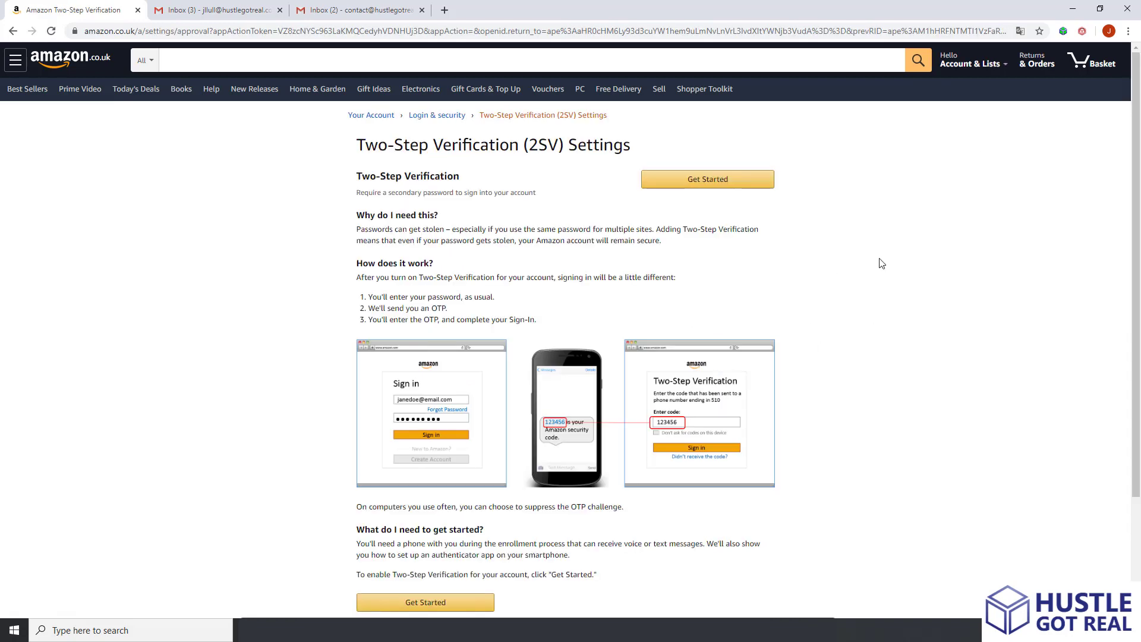
Step: Get started with Two-Step Verification enrolment
{"action": "scroll", "coordinate": [787, 379], "scroll_direction": "down", "scroll_amount": 3}
{"action": "scroll", "coordinate": [782, 380], "scroll_direction": "up", "scroll_amount": 3}
{"action": "scroll", "coordinate": [509, 239], "scroll_direction": "down", "scroll_amount": 3}
{"action": "left_click", "coordinate": [421, 461]}
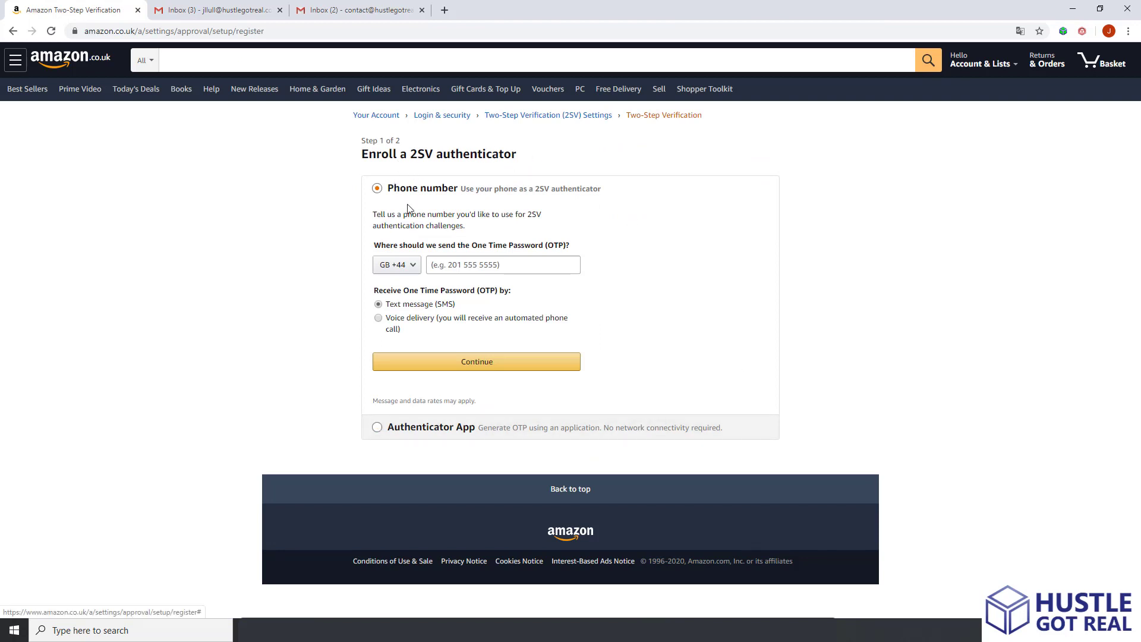
Step: Choose the Authenticator App method and search the App Store for an authenticator app
{"action": "left_click", "coordinate": [443, 266]}
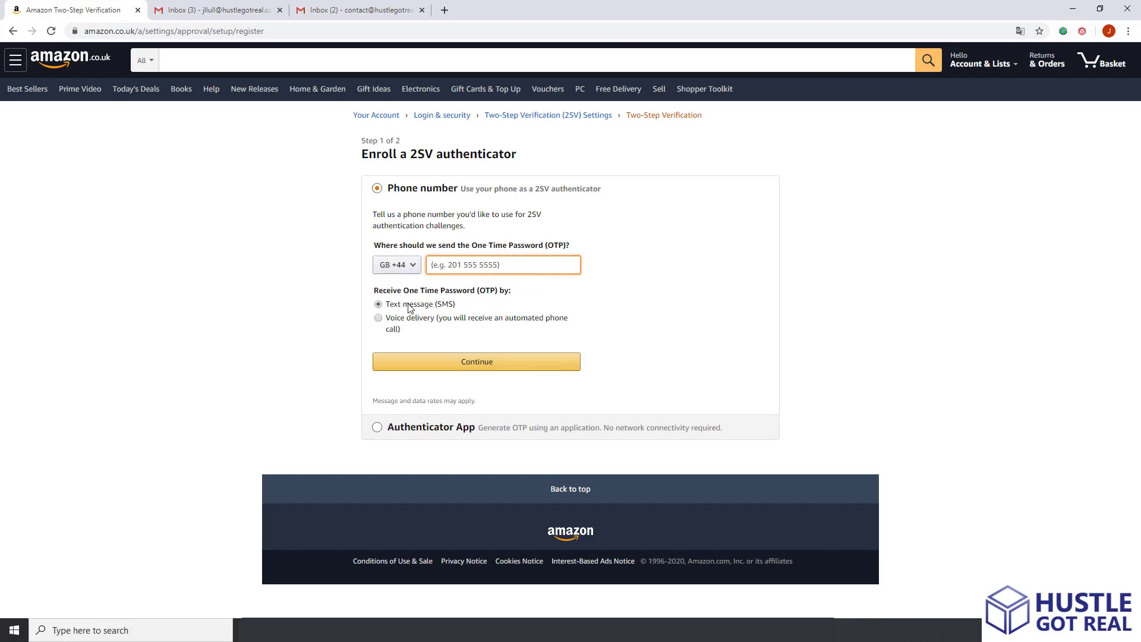
{"action": "left_click", "coordinate": [410, 329]}
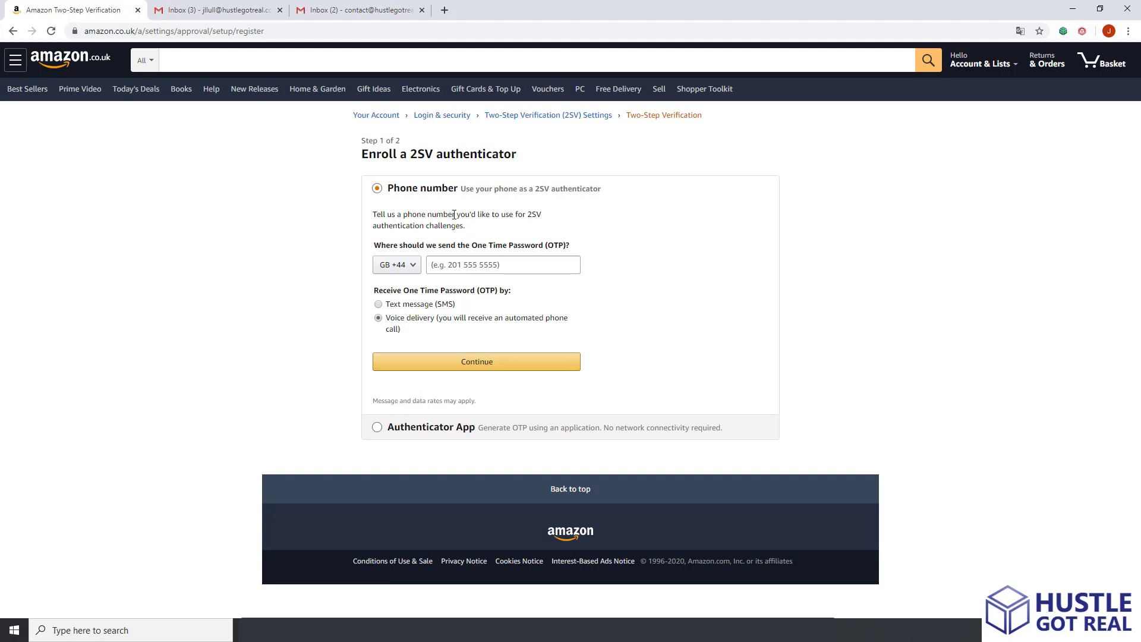
{"action": "left_click", "coordinate": [424, 437]}
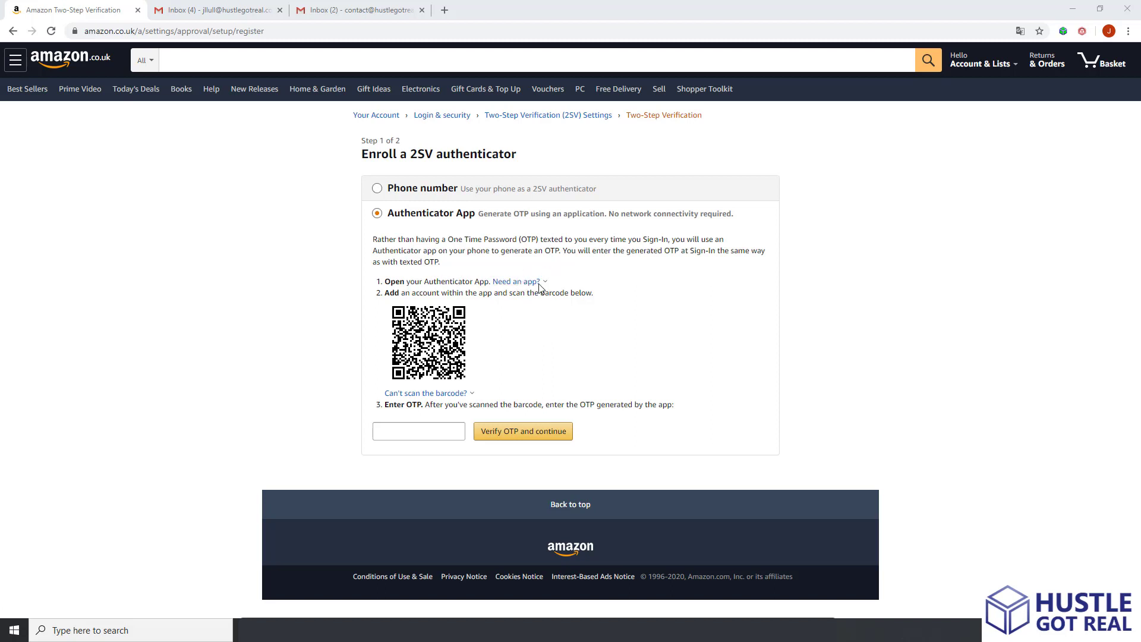
{"action": "left_click", "coordinate": [511, 283]}
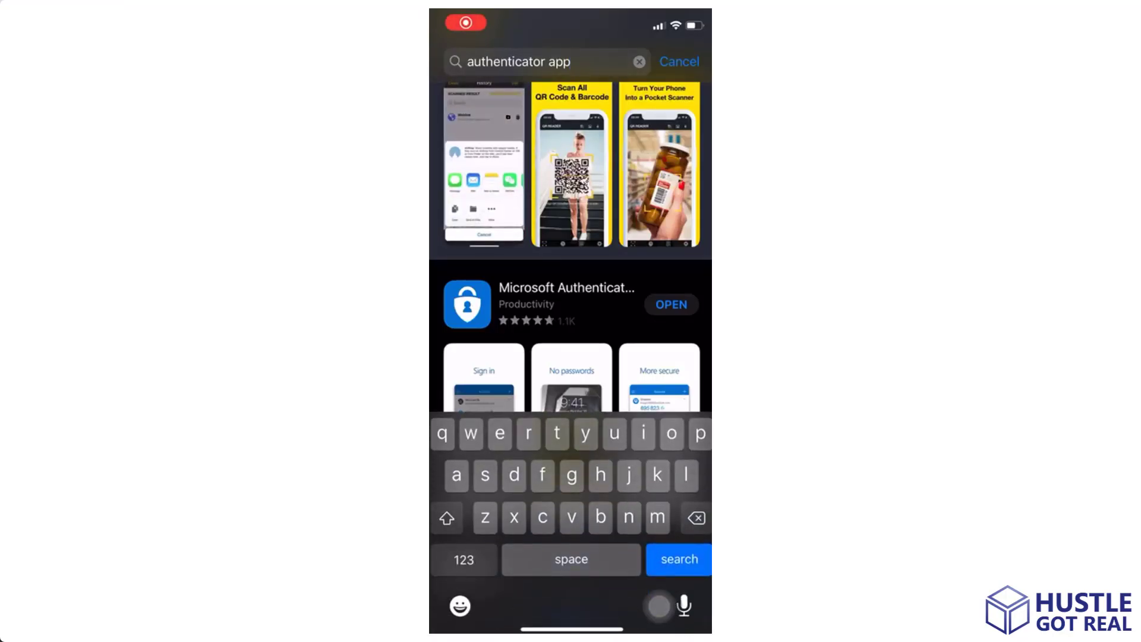
{"action": "key", "text": "Return"}
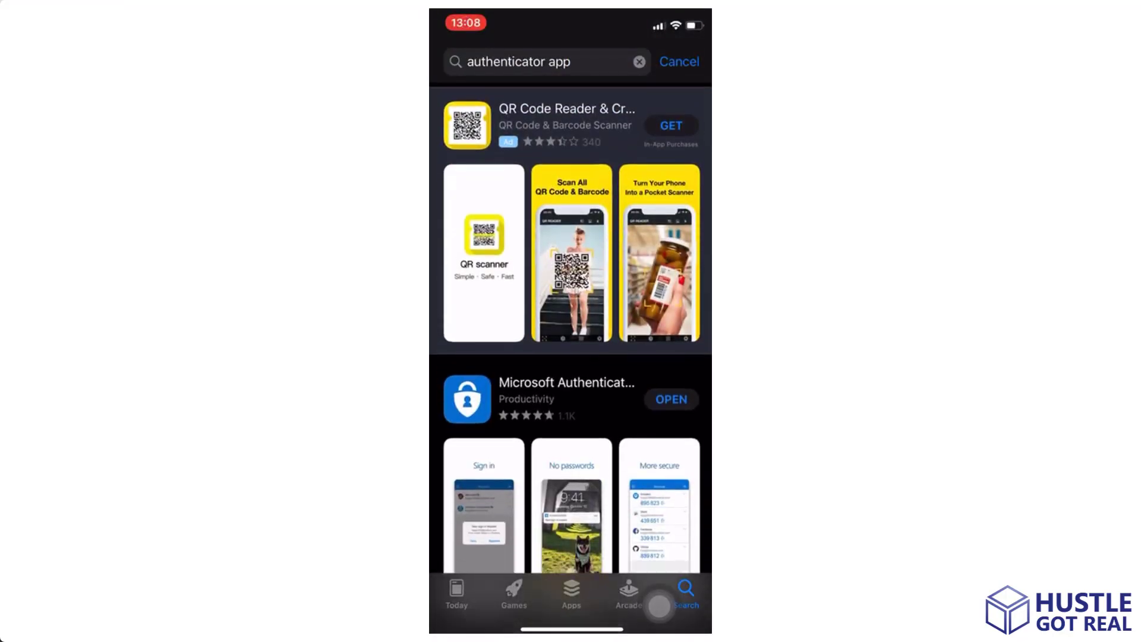
Step: Open Microsoft Authenticator and add an Other (Google, Facebook, etc.) account by QR code
{"action": "scroll", "coordinate": [570, 357], "scroll_direction": "down", "scroll_amount": 3}
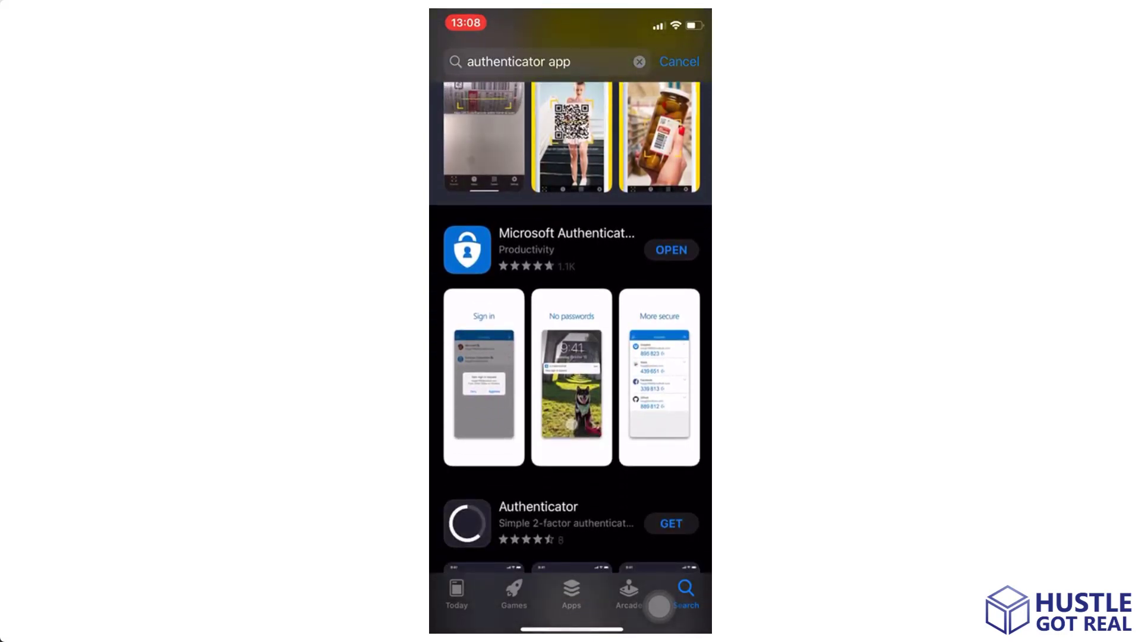
{"action": "left_click", "coordinate": [671, 249]}
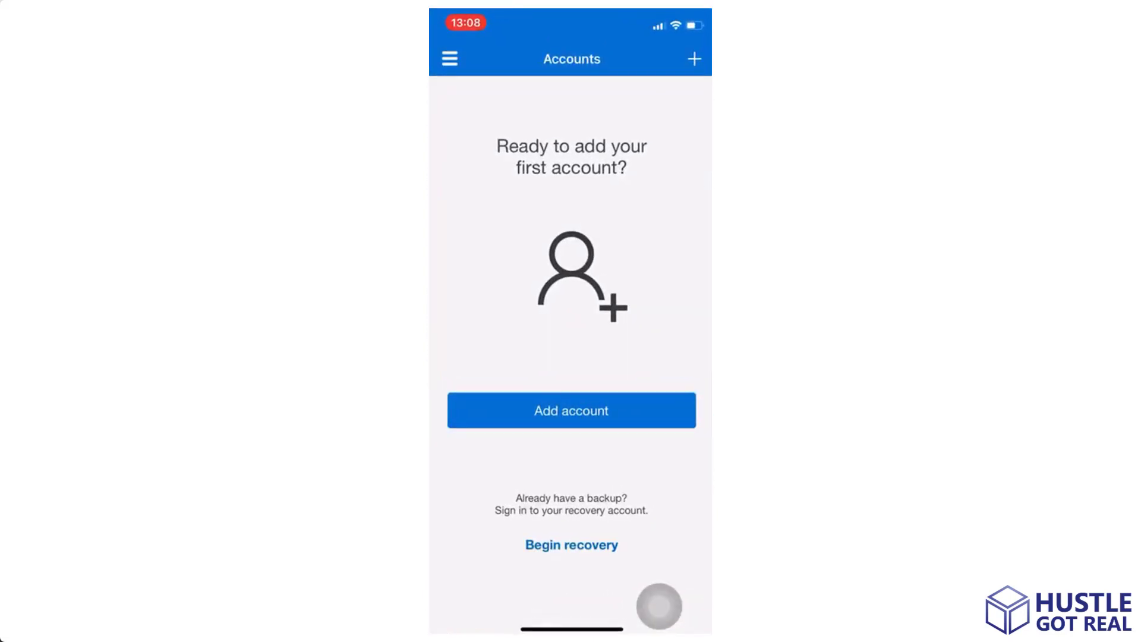
{"action": "left_click", "coordinate": [450, 58]}
{"action": "left_click", "coordinate": [677, 56]}
{"action": "left_click", "coordinate": [571, 410]}
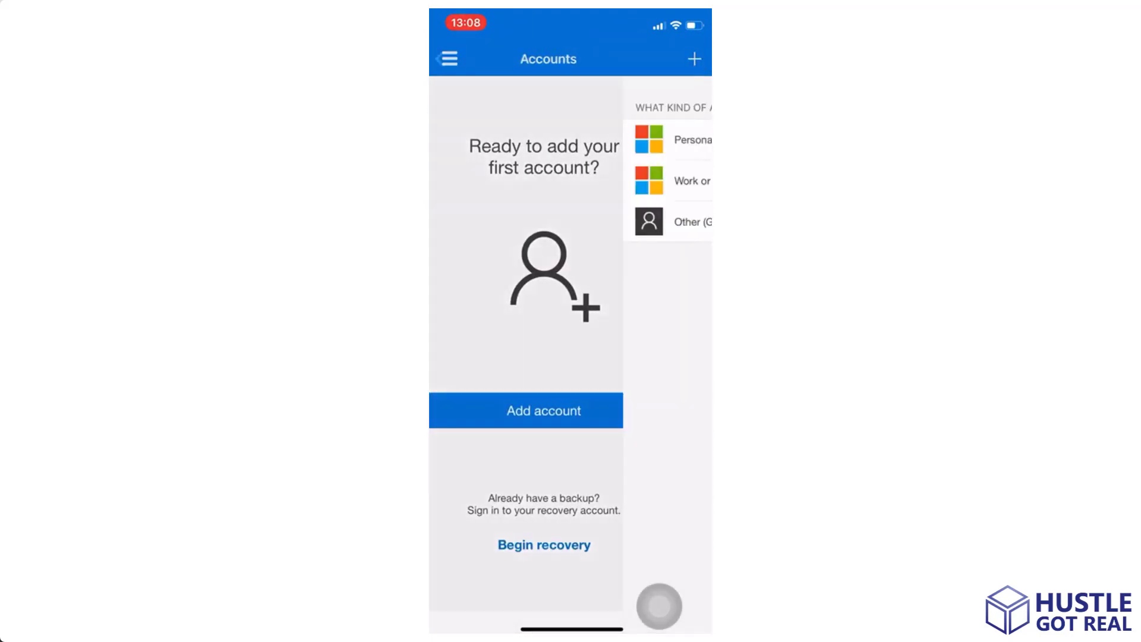
{"action": "left_click", "coordinate": [551, 221]}
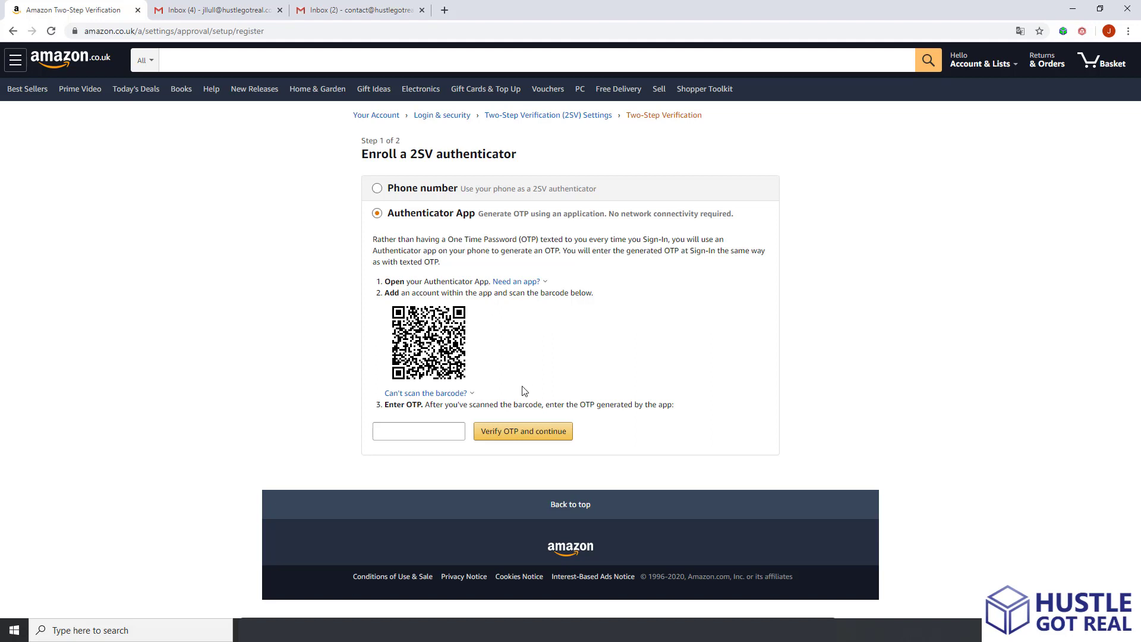
Step: Reveal the manual setup key via 'Can't scan the barcode?', copy it, and close the popup
{"action": "left_click", "coordinate": [403, 395]}
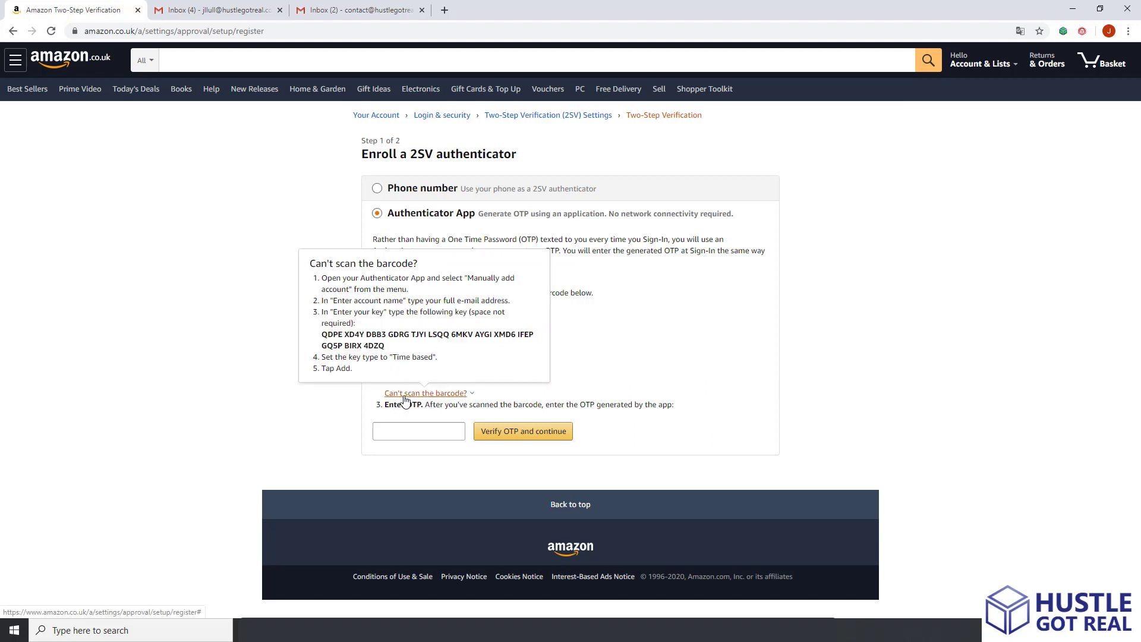
{"action": "left_click_drag", "start_coordinate": [387, 347], "coordinate": [323, 338]}
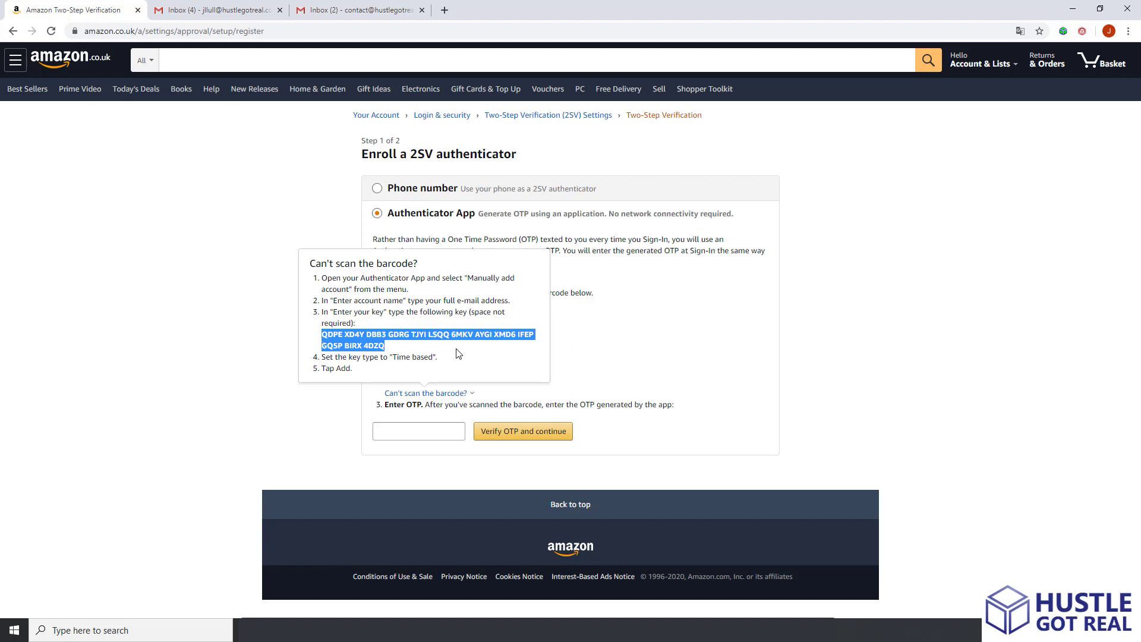
{"action": "left_click", "coordinate": [617, 347]}
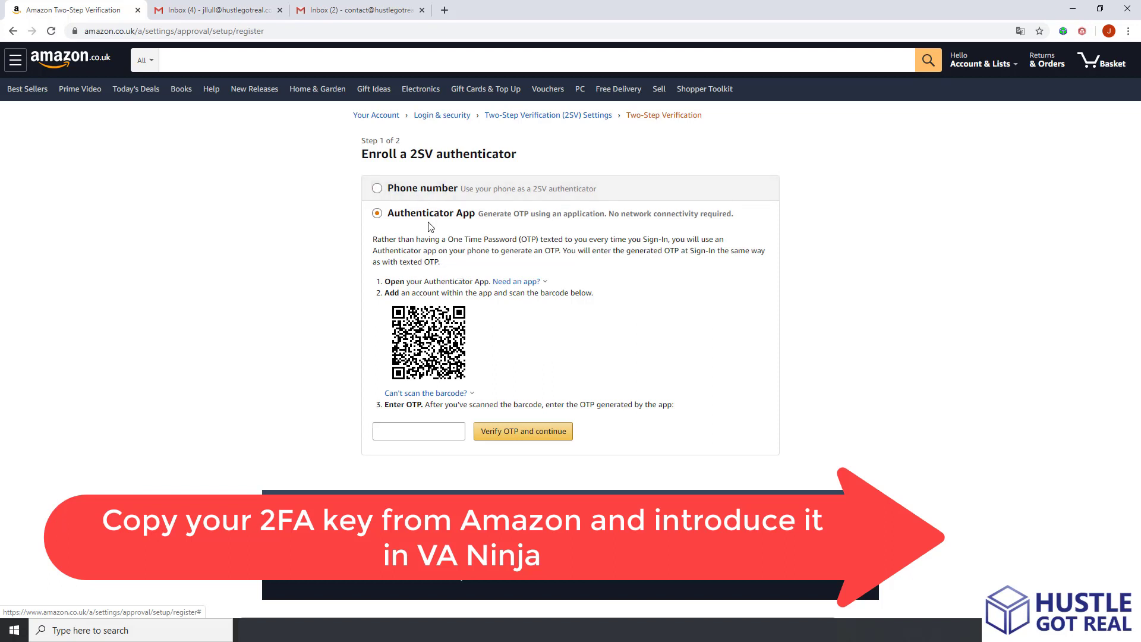
{"action": "left_click", "coordinate": [445, 395]}
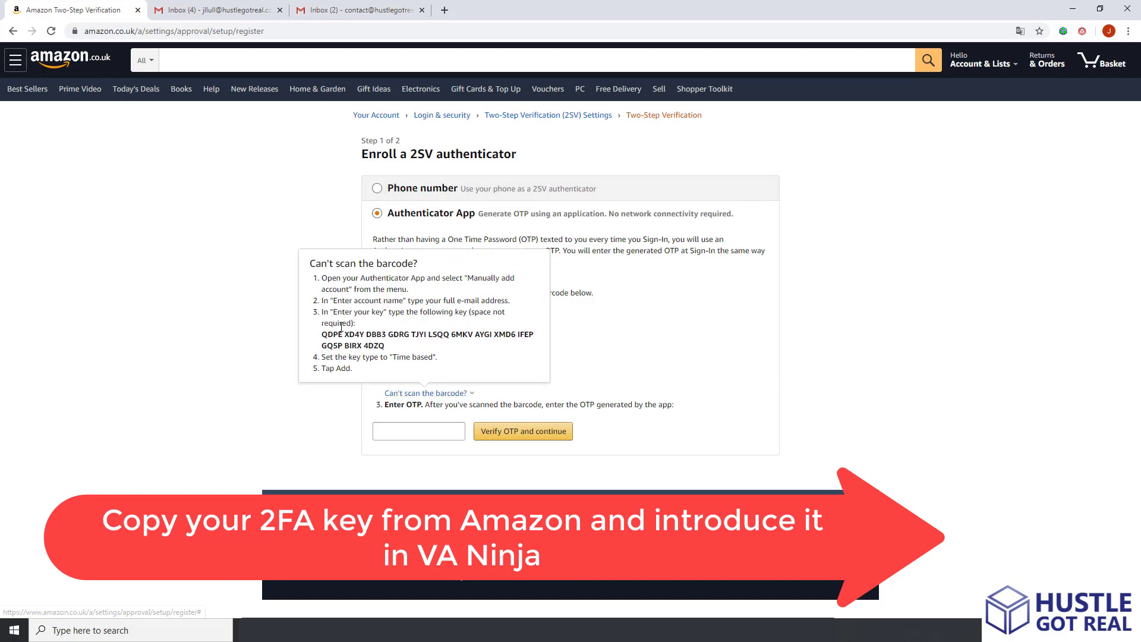
{"action": "left_click", "coordinate": [888, 314]}
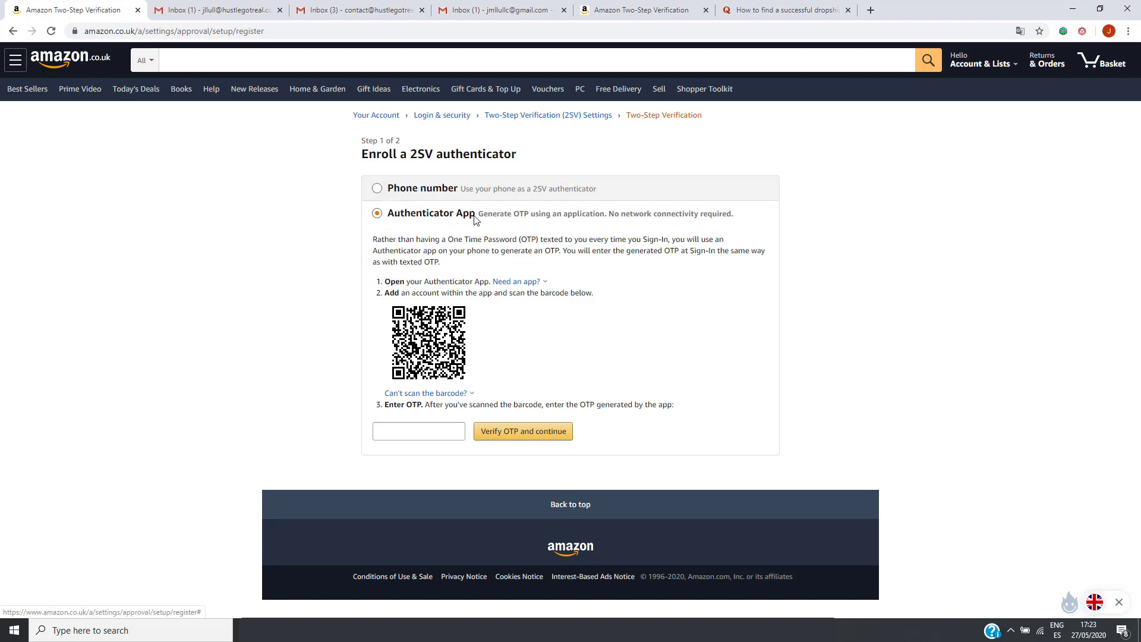
Step: Select Amazon's manual setup key again
{"action": "left_click_drag", "start_coordinate": [394, 416], "coordinate": [669, 413]}
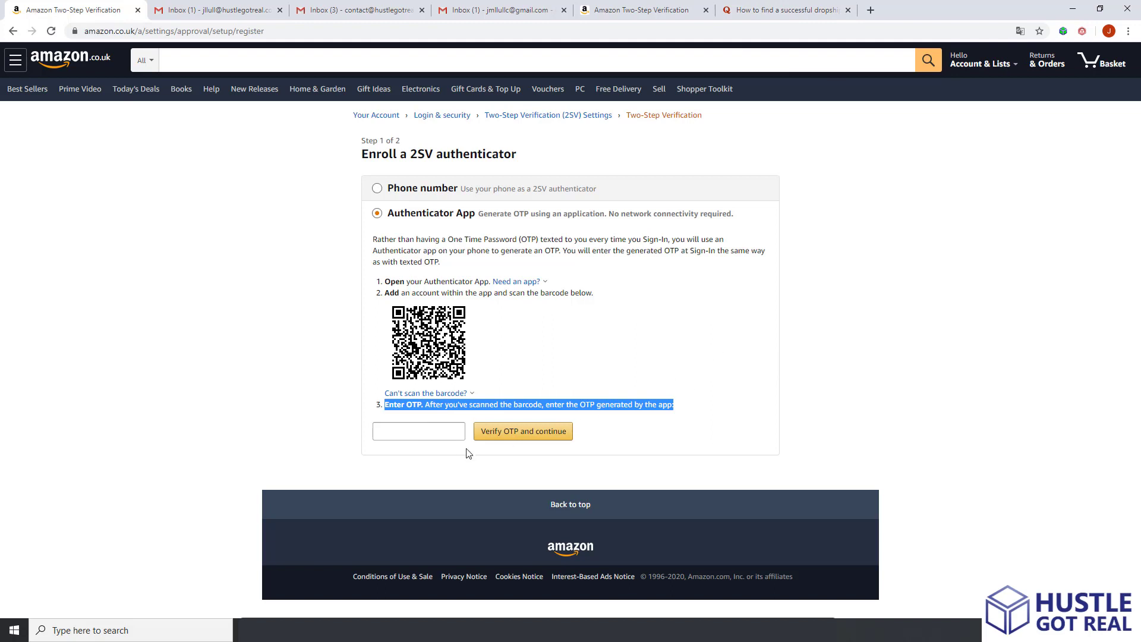
{"action": "mouse_move", "coordinate": [428, 394]}
{"action": "left_click_drag", "start_coordinate": [393, 347], "coordinate": [322, 342]}
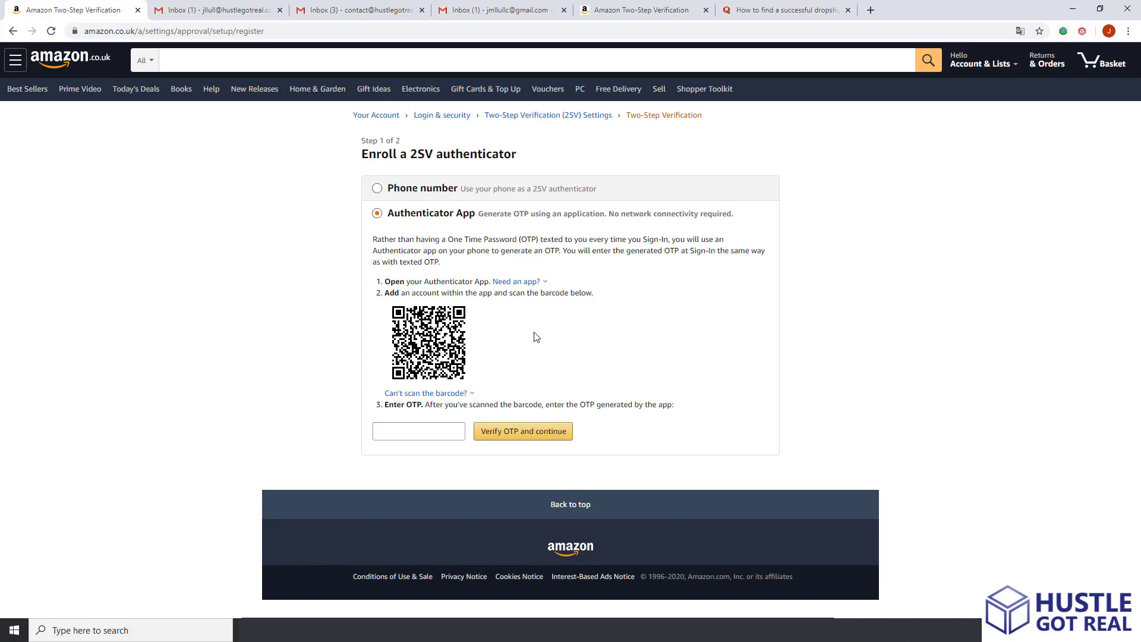
Step: Enter the authenticator's current one-time code, replacing the expired one, and verify it
{"action": "left_click", "coordinate": [404, 427]}
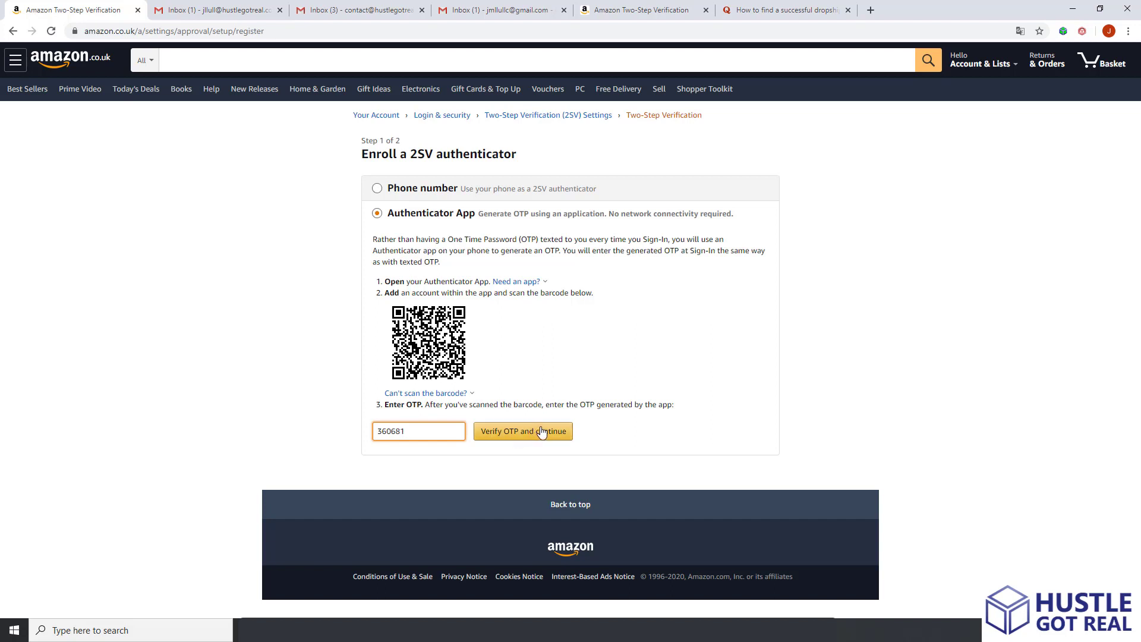
{"action": "left_click_drag", "start_coordinate": [428, 433], "coordinate": [291, 452]}
{"action": "key", "text": "BackSpace"}
{"action": "left_click", "coordinate": [522, 432]}
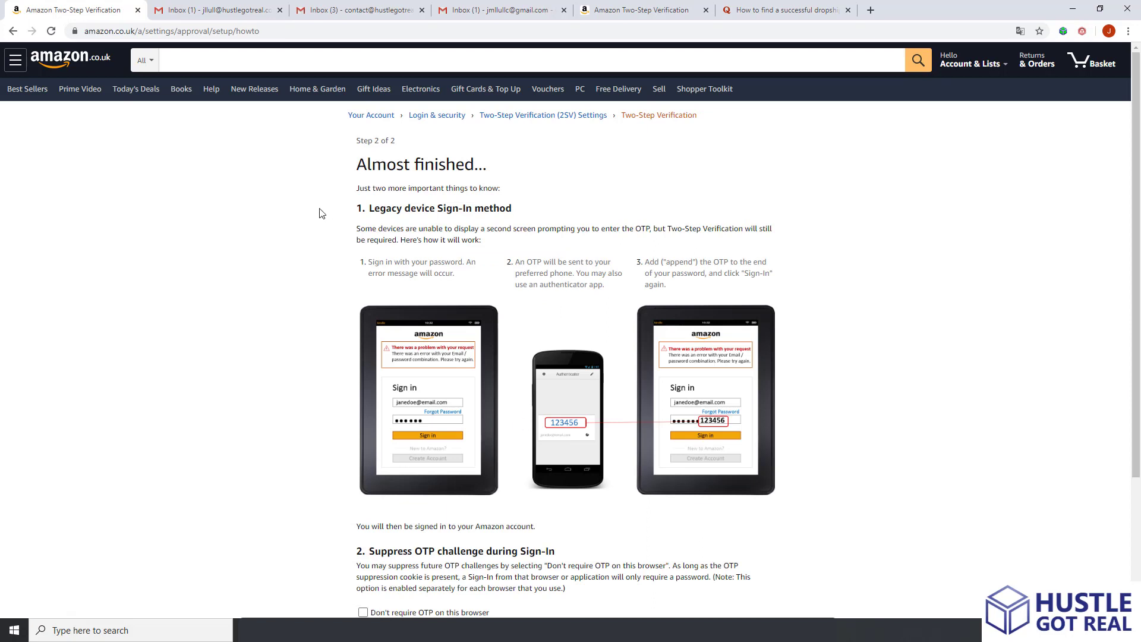
Step: Tick 'Don't require OTP on this browser' and turn Two-Step Verification on
{"action": "scroll", "coordinate": [846, 280], "scroll_direction": "down", "scroll_amount": 3}
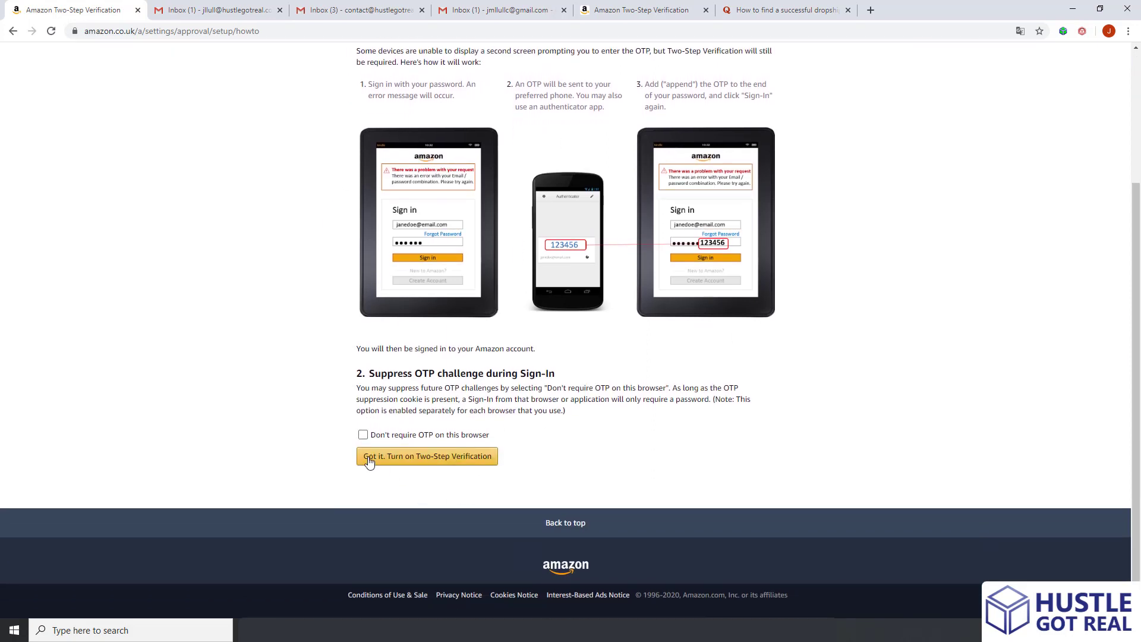
{"action": "scroll", "coordinate": [411, 399], "scroll_direction": "up", "scroll_amount": 2}
{"action": "left_click", "coordinate": [413, 554]}
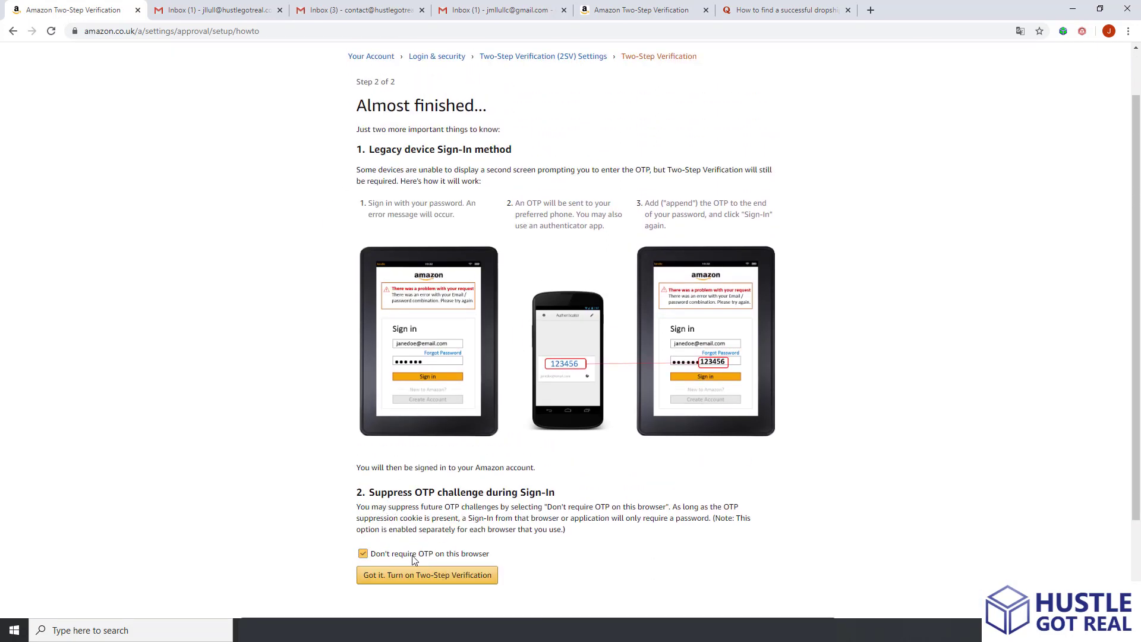
{"action": "scroll", "coordinate": [561, 445], "scroll_direction": "up", "scroll_amount": 1}
{"action": "scroll", "coordinate": [584, 464], "scroll_direction": "down", "scroll_amount": 1}
{"action": "scroll", "coordinate": [582, 466], "scroll_direction": "up", "scroll_amount": 1}
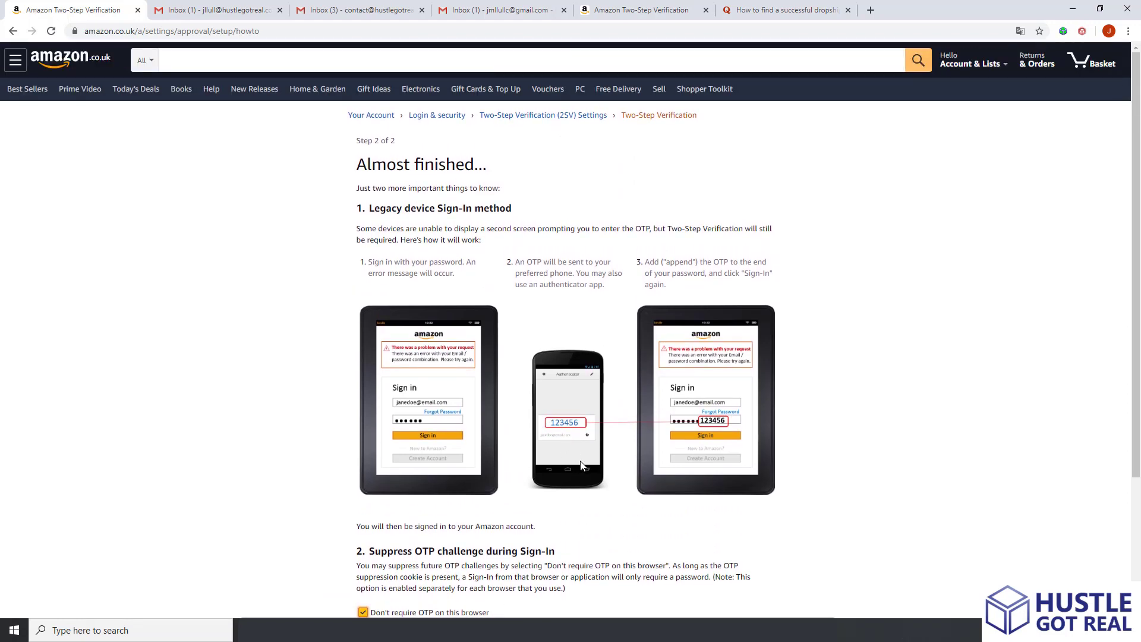
{"action": "scroll", "coordinate": [512, 476], "scroll_direction": "down", "scroll_amount": 1}
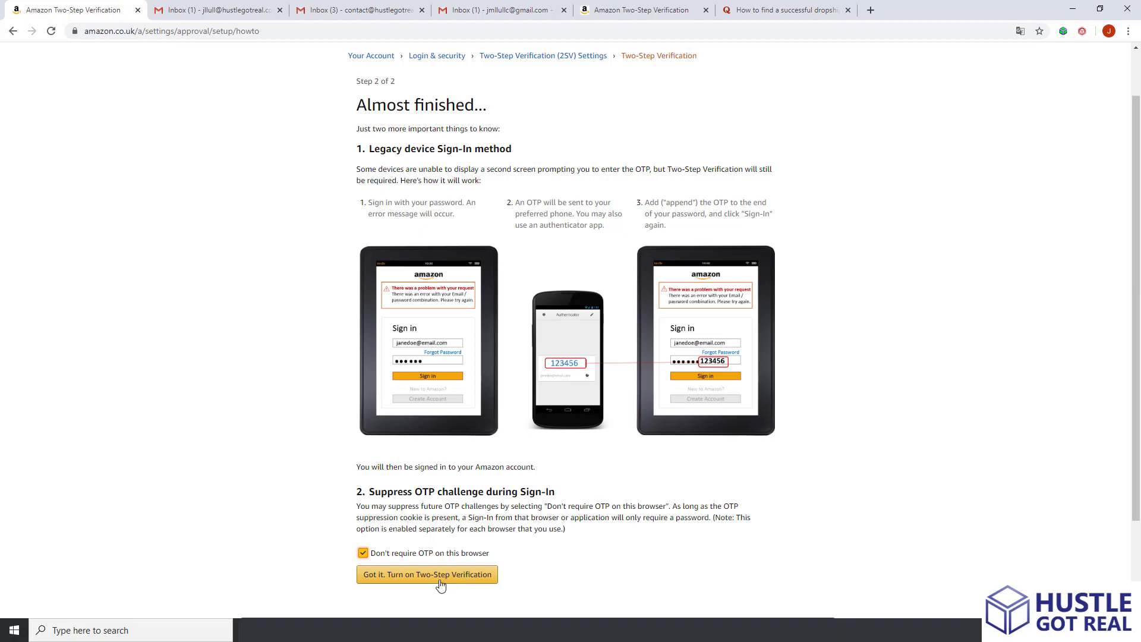
{"action": "left_click", "coordinate": [398, 581]}
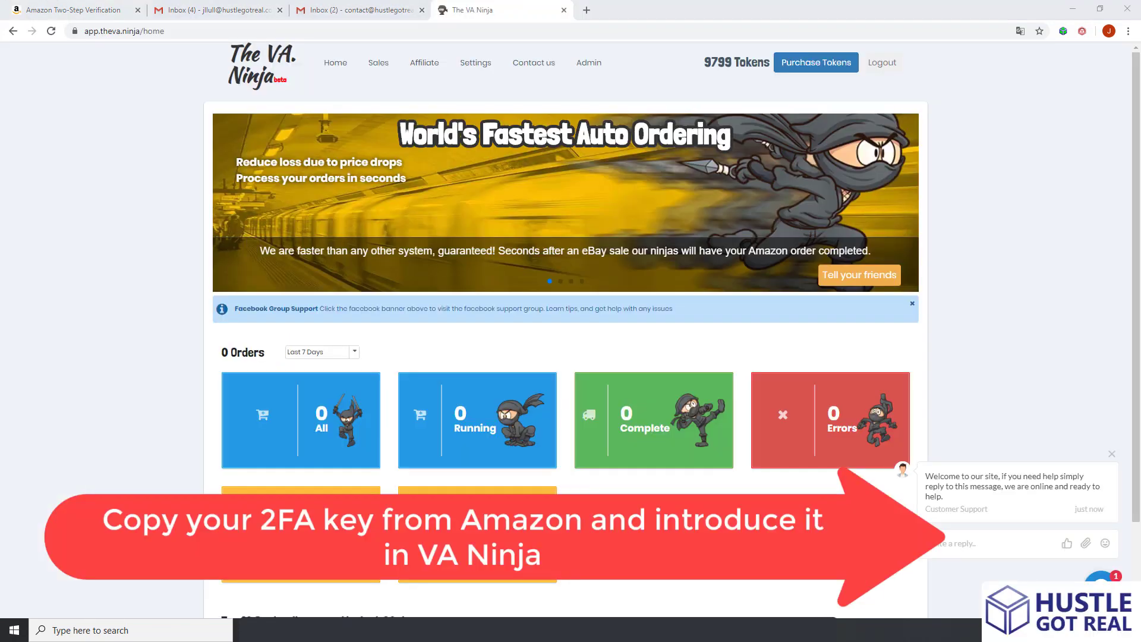
Step: Reload The VA Ninja and show its Amazon account settings
{"action": "left_click", "coordinate": [644, 31]}
{"action": "key", "text": "Return"}
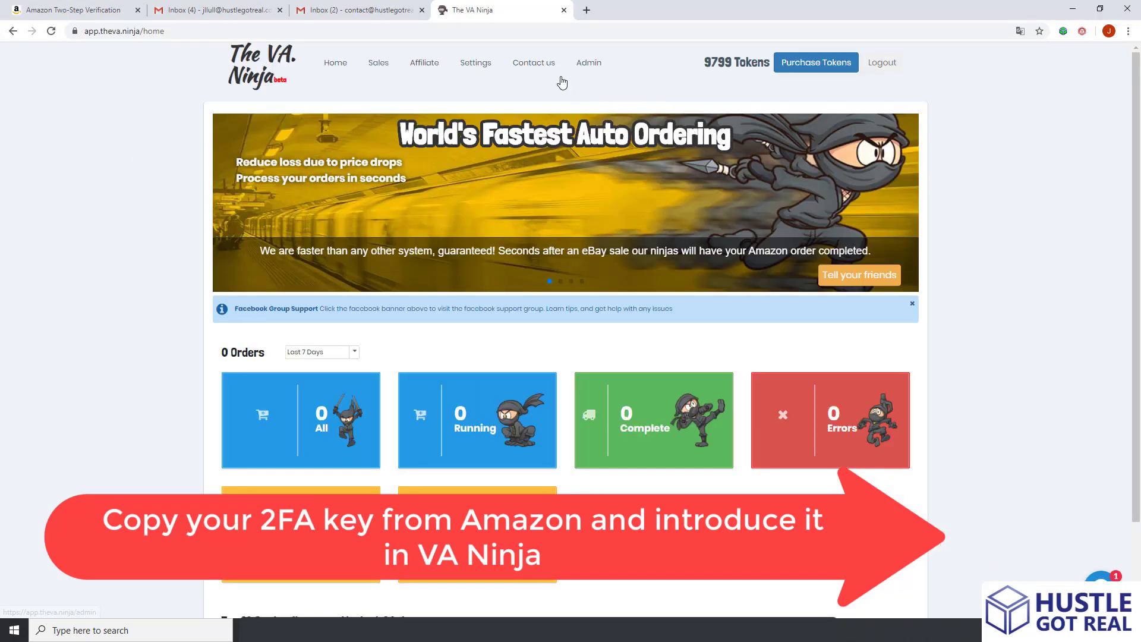
{"action": "left_click", "coordinate": [476, 64]}
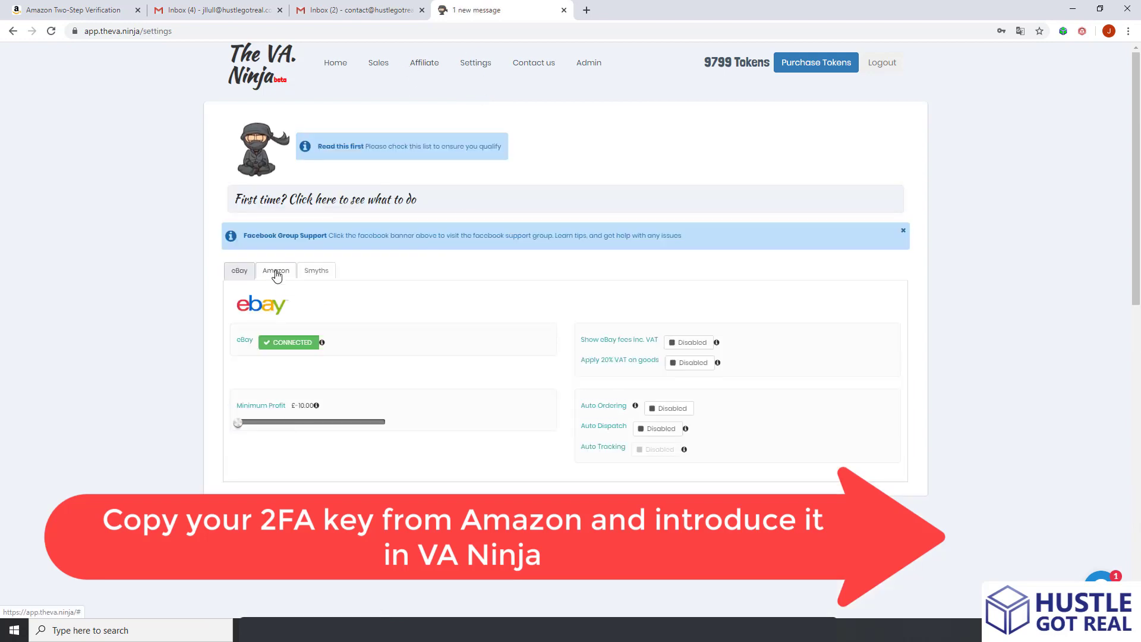
{"action": "left_click", "coordinate": [277, 270]}
{"action": "scroll", "coordinate": [492, 362], "scroll_direction": "down", "scroll_amount": 1}
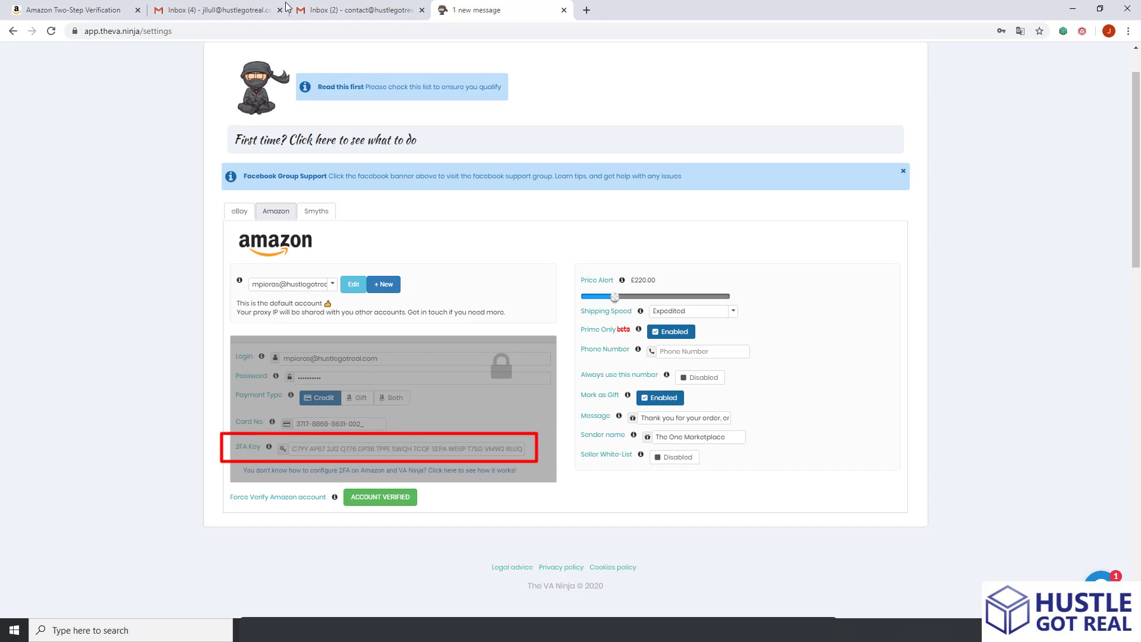
Step: Copy the manual setup key from Amazon's enrolment page and return to VA Ninja settings
{"action": "left_click", "coordinate": [74, 9]}
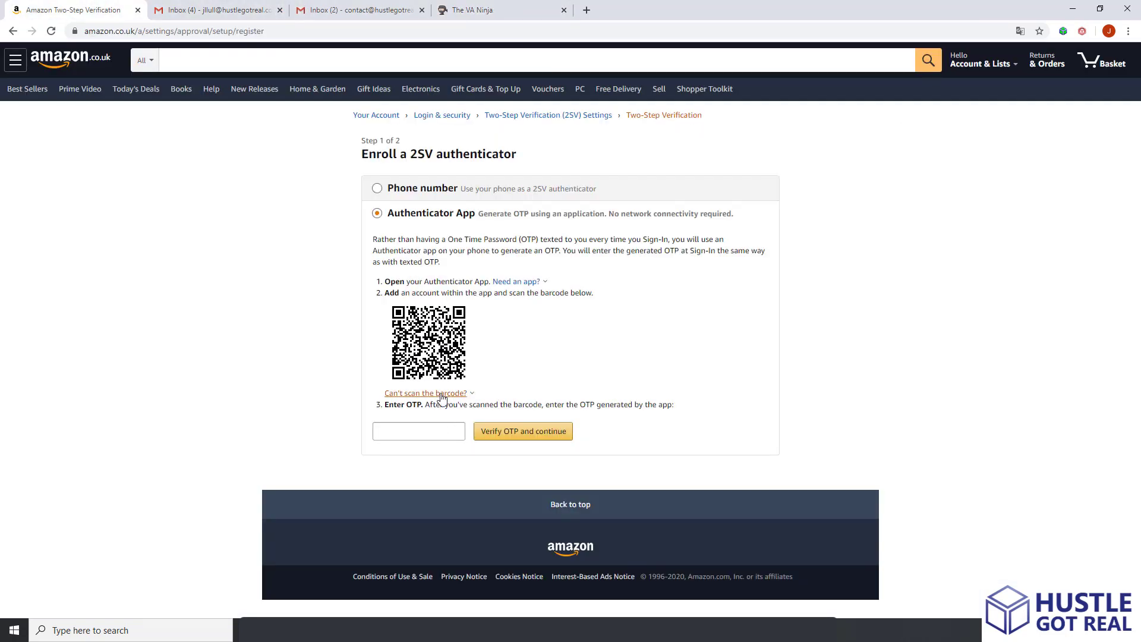
{"action": "left_click", "coordinate": [442, 394]}
{"action": "left_click_drag", "start_coordinate": [387, 345], "coordinate": [321, 334]}
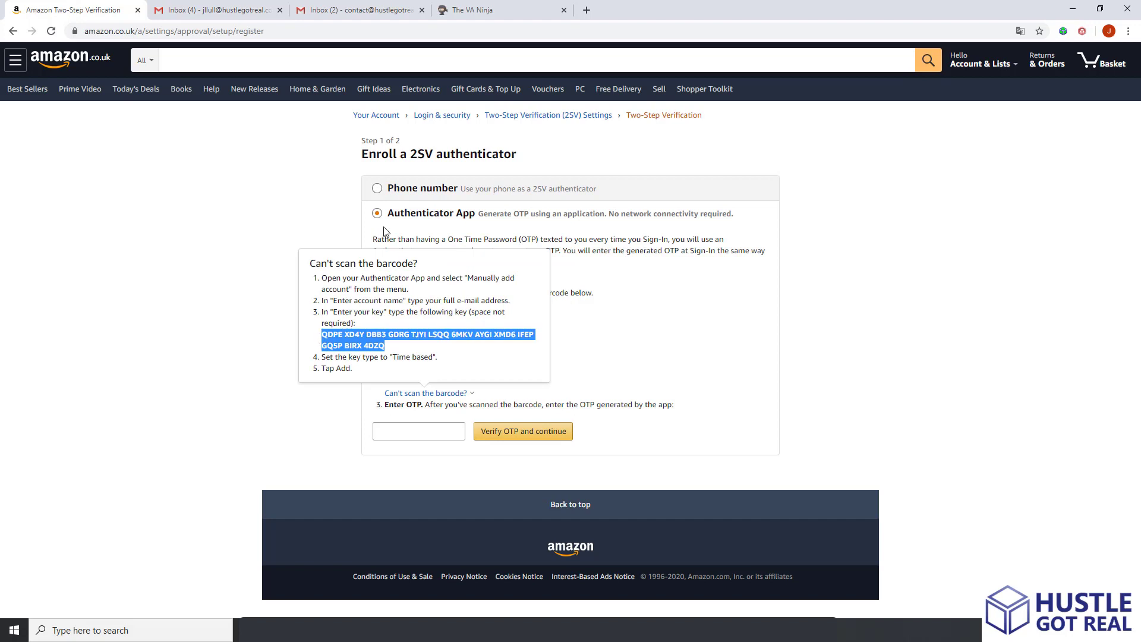
{"action": "left_click", "coordinate": [472, 9]}
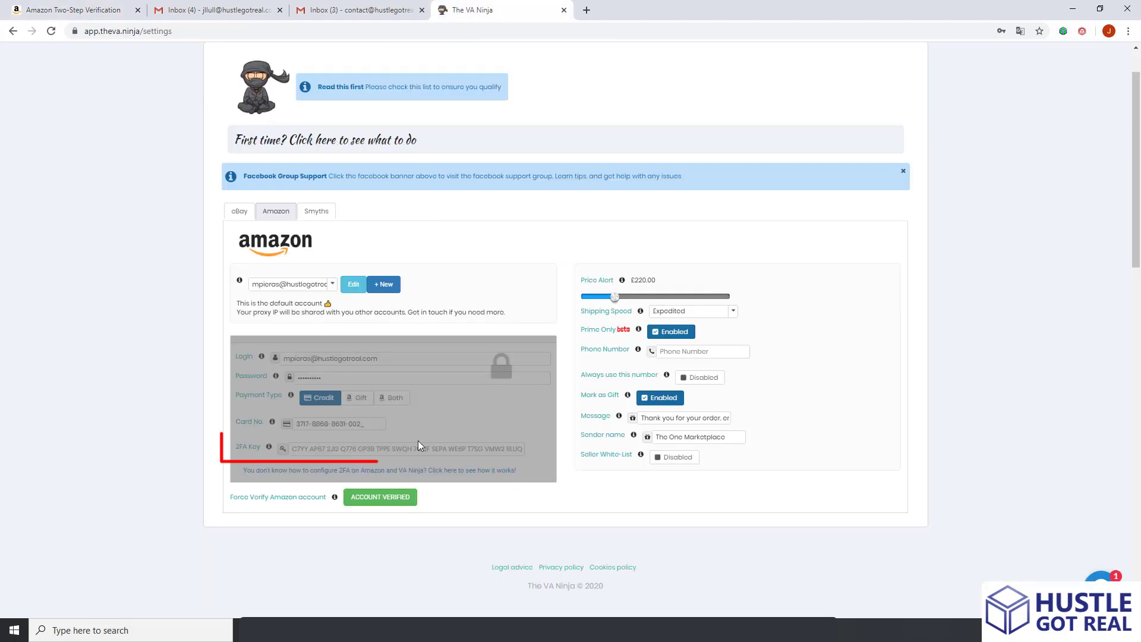